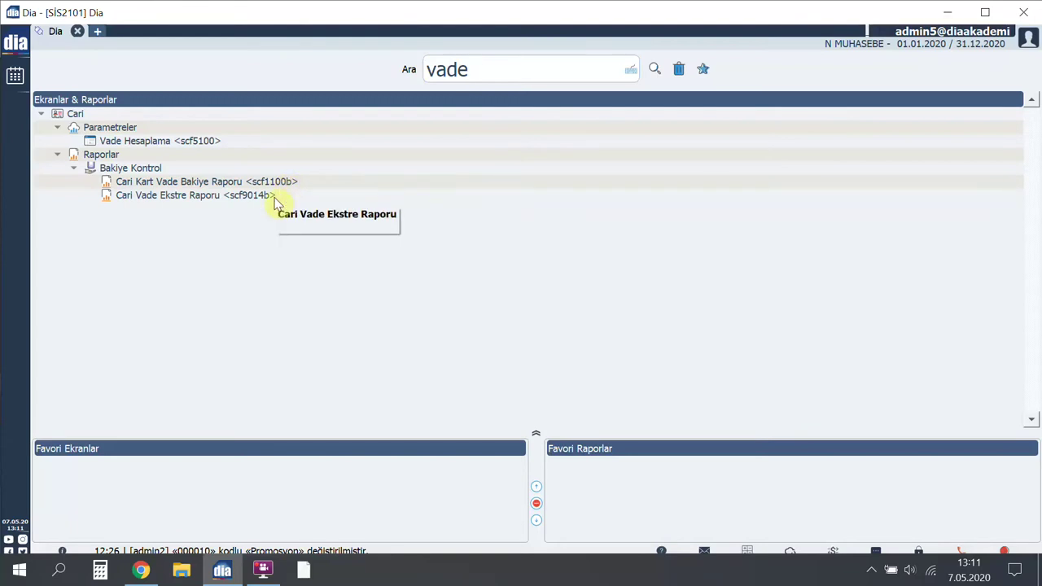
Step: Open the Cari Vade Ekstre Raporu and look at its available report designs, keeping the standard design
{"action": "double_click", "coordinate": [274, 199]}
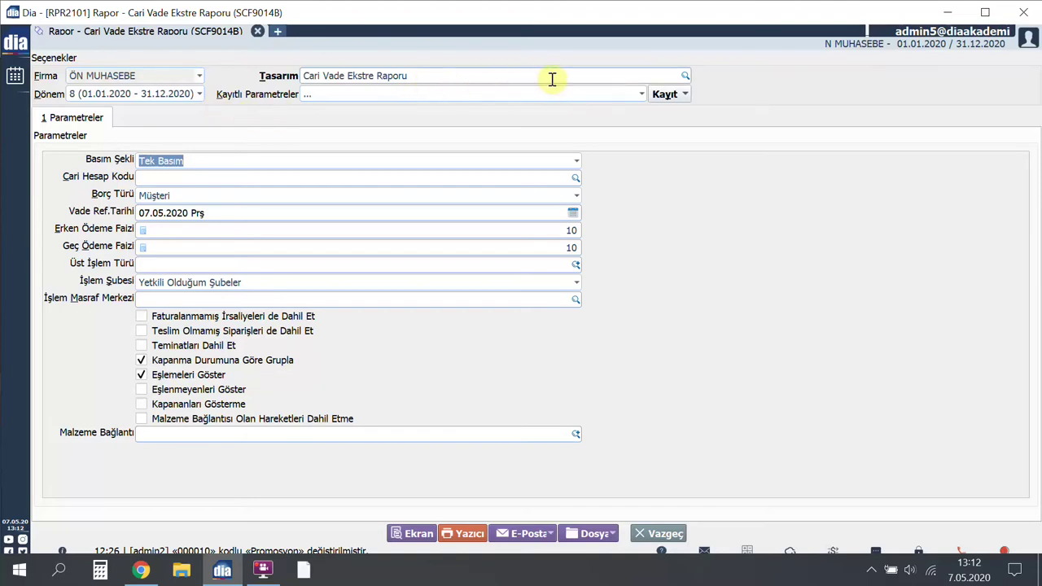
{"action": "left_click", "coordinate": [686, 76]}
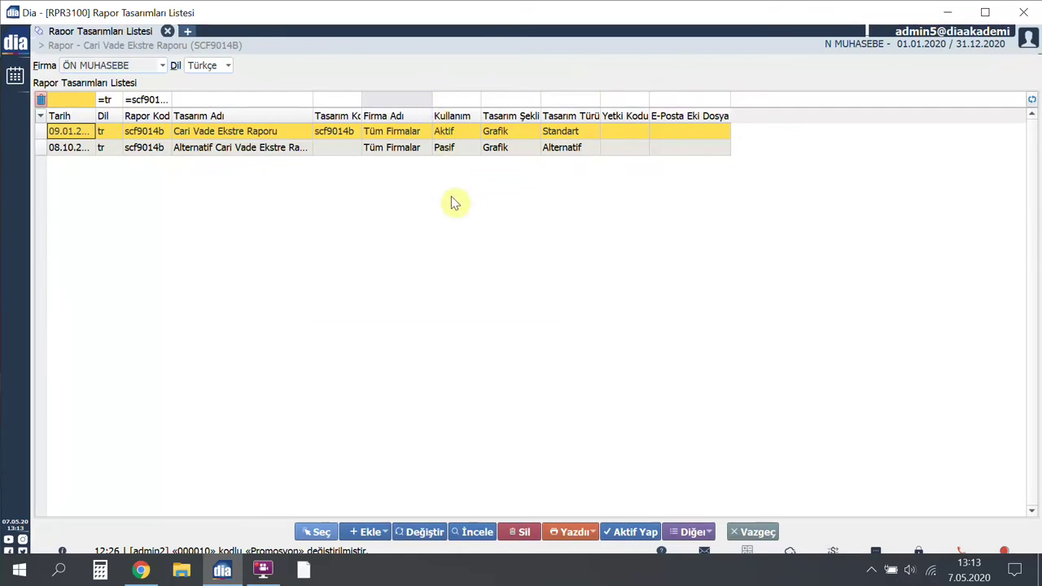
{"action": "left_click", "coordinate": [305, 154]}
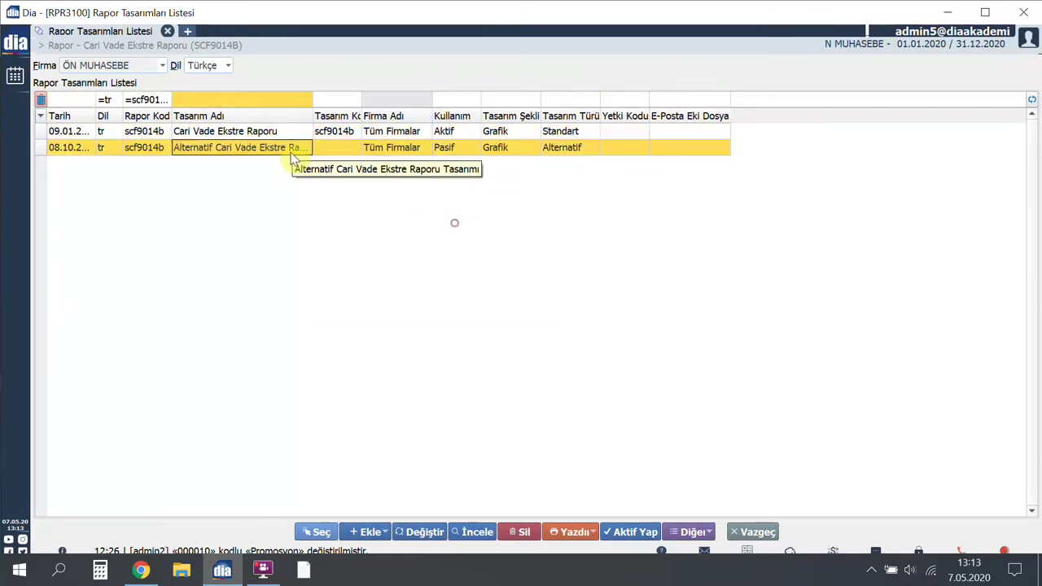
{"action": "left_click", "coordinate": [431, 532]}
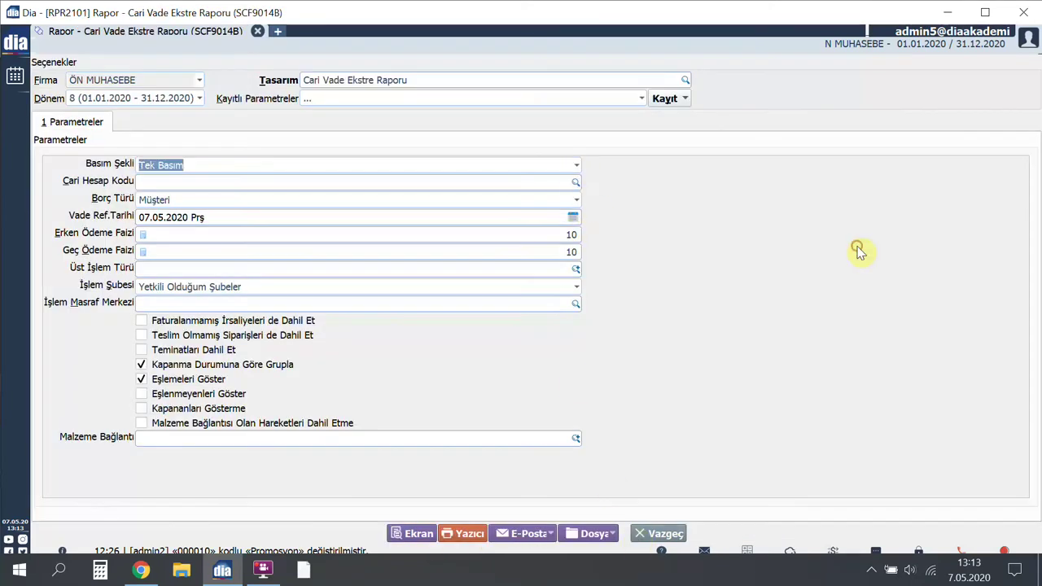
Step: Set Basım Şekli to Tek Basım and choose the ysr enerji account as the Cari Hesap Kodu
{"action": "left_click", "coordinate": [577, 164]}
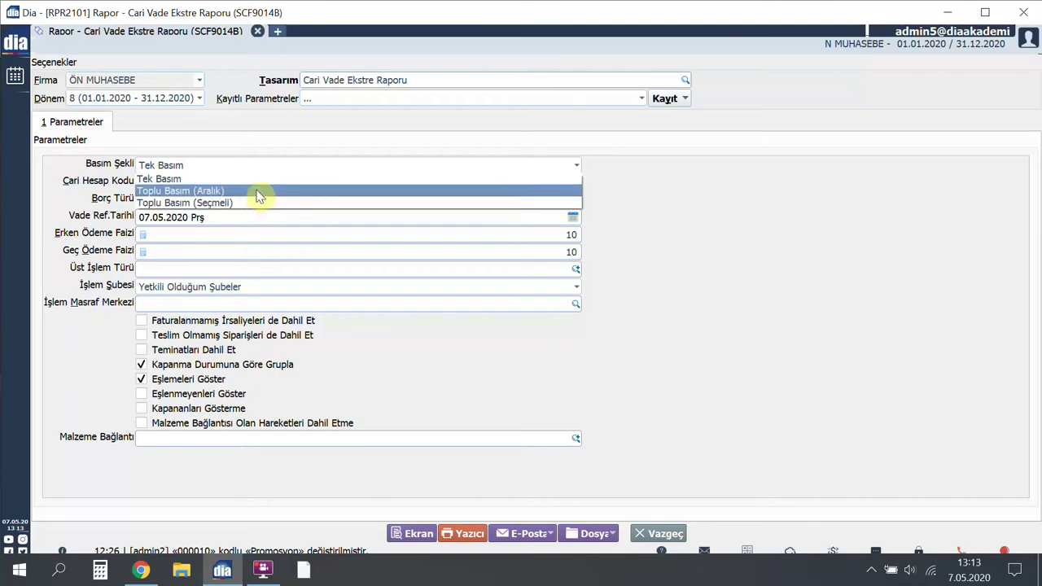
{"action": "left_click", "coordinate": [258, 181]}
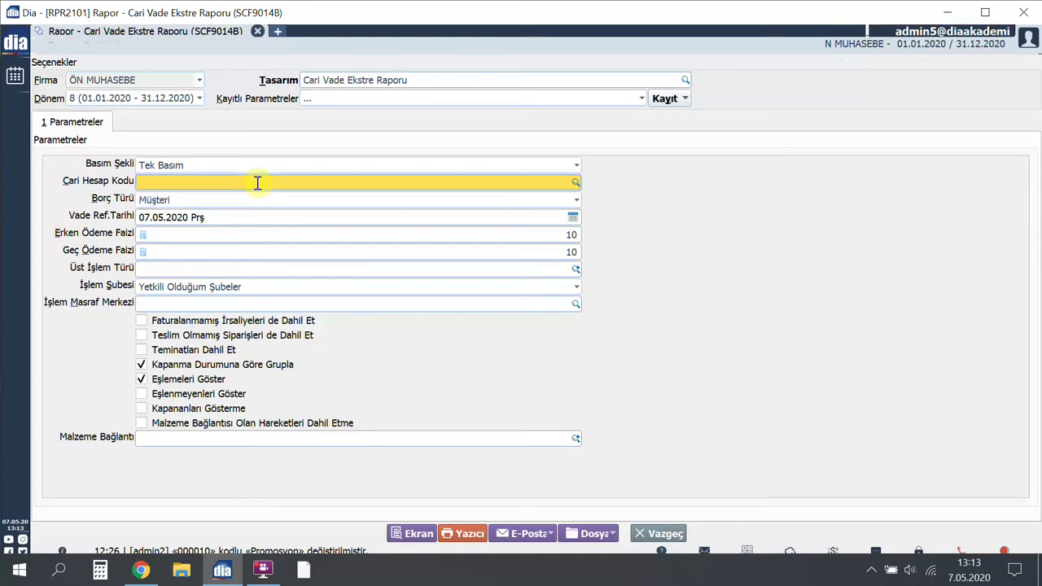
{"action": "double_click", "coordinate": [257, 183]}
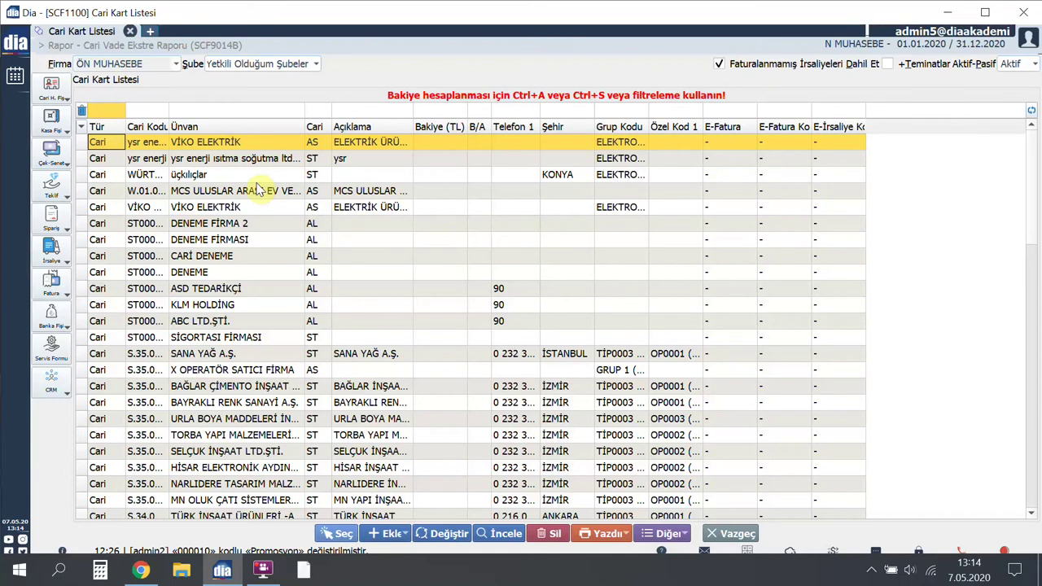
{"action": "key", "text": "Right"}
{"action": "key", "text": "Right"}
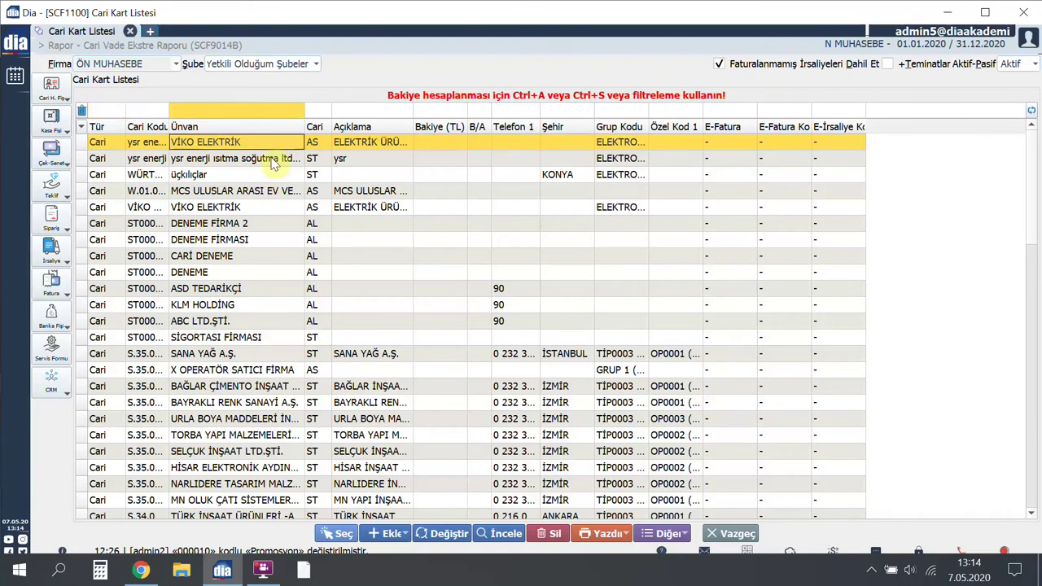
{"action": "key", "text": "Down"}
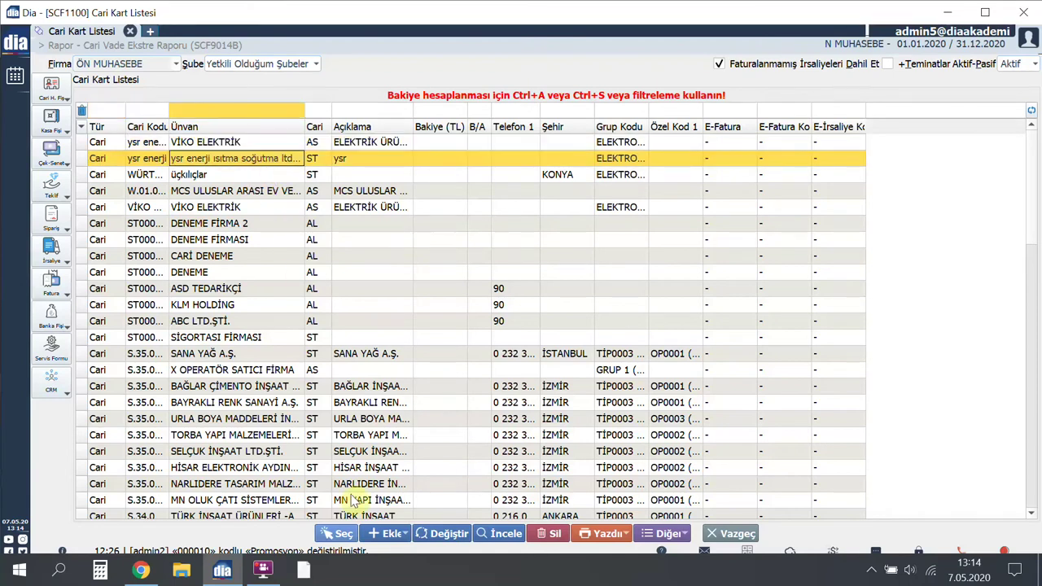
{"action": "left_click", "coordinate": [340, 533]}
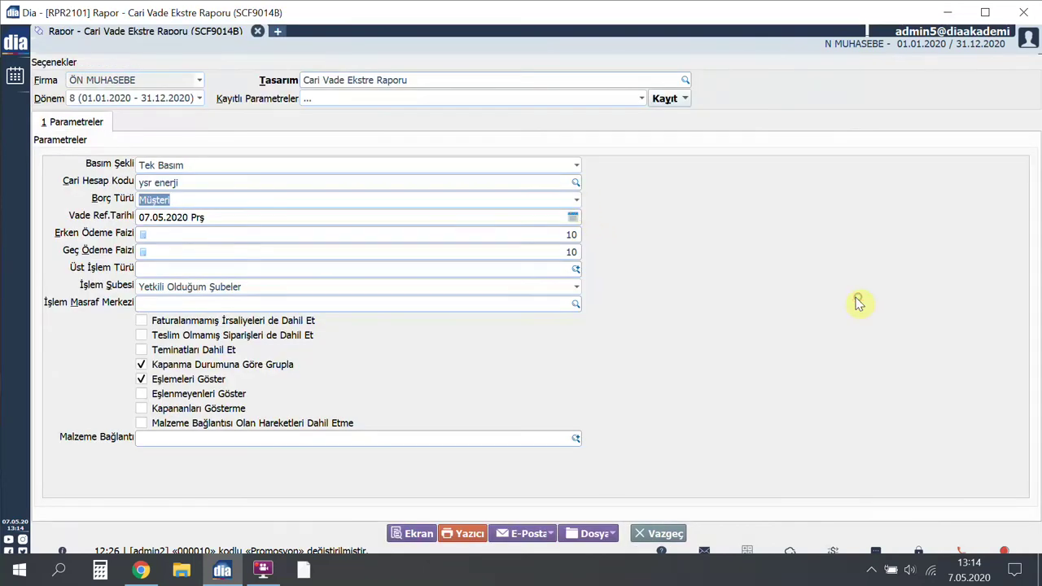
Step: Review the Borç Türü and İşlem Şubesi choices, keeping Müşteri and Yetkili Olduğum Şubeler
{"action": "left_click", "coordinate": [577, 200]}
{"action": "left_click", "coordinate": [210, 215]}
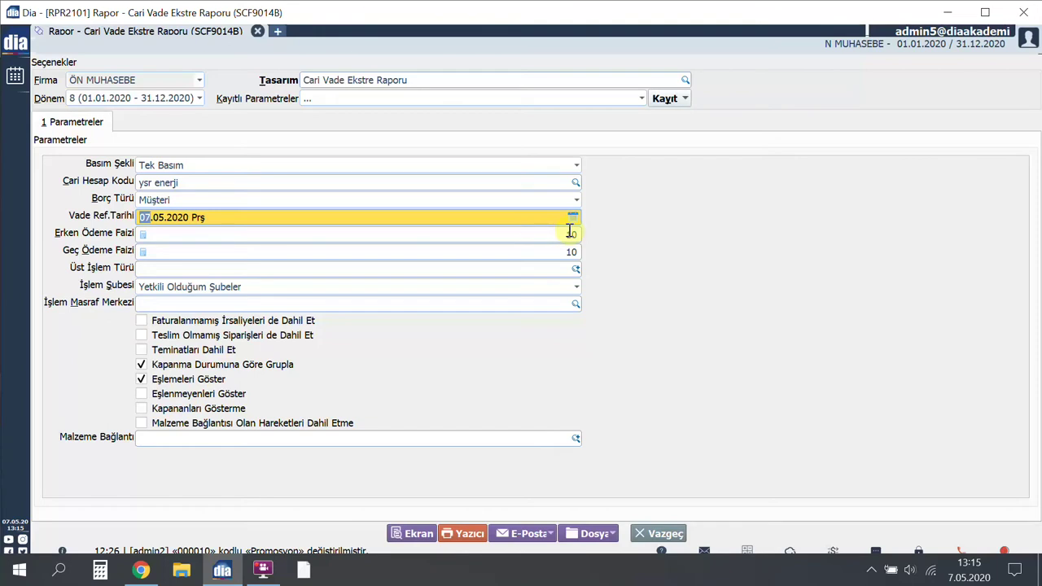
{"action": "left_click", "coordinate": [577, 286]}
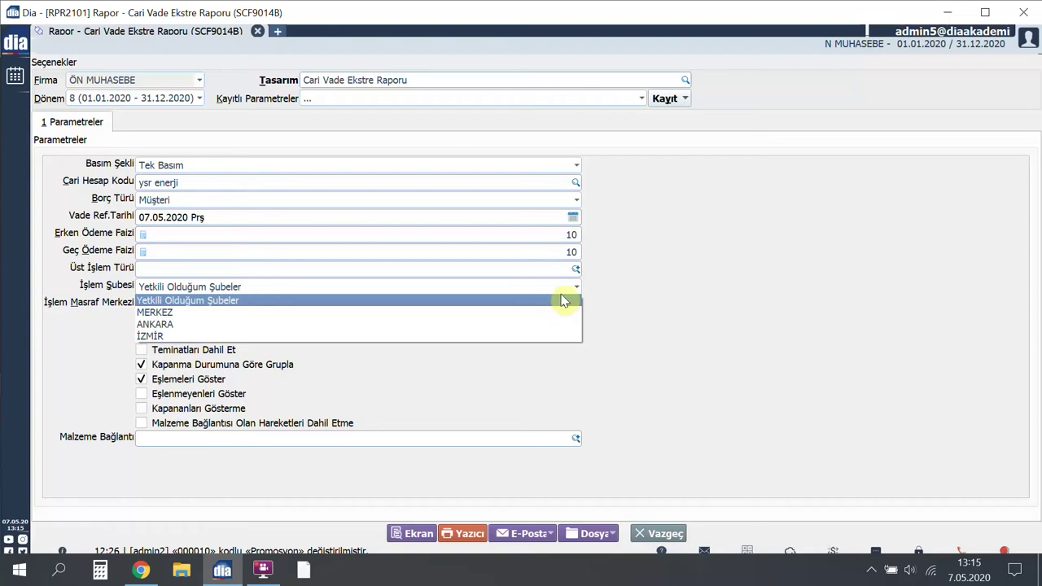
{"action": "left_click", "coordinate": [618, 297]}
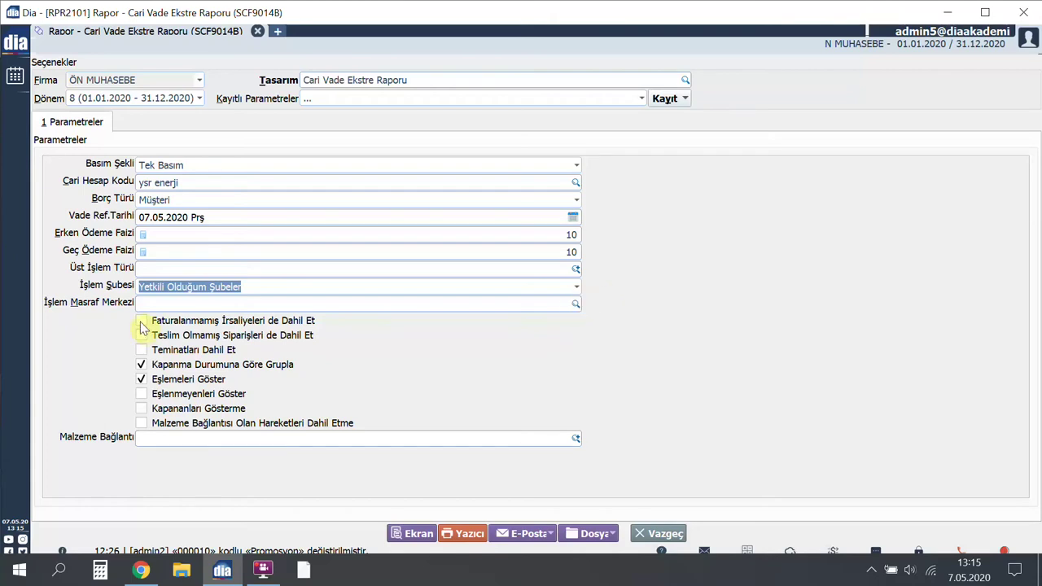
Step: Include Faturalanmamış İrsaliyeleri, Teslim Olmamış Siparişleri and Teminatları in the report, keep Eşlemeleri Göster enabled, and display the report on screen
{"action": "left_click", "coordinate": [143, 325]}
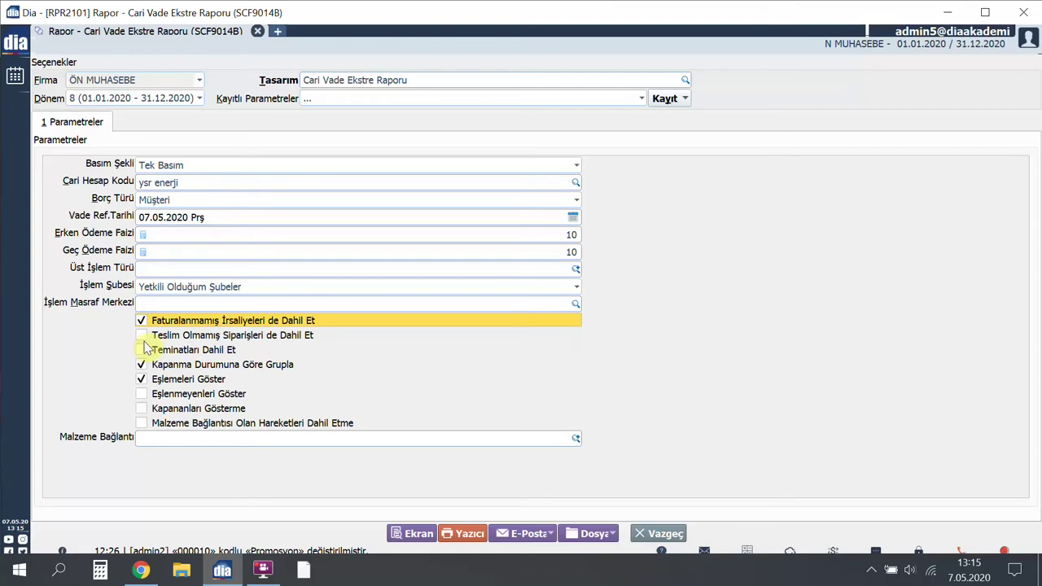
{"action": "left_click", "coordinate": [141, 336]}
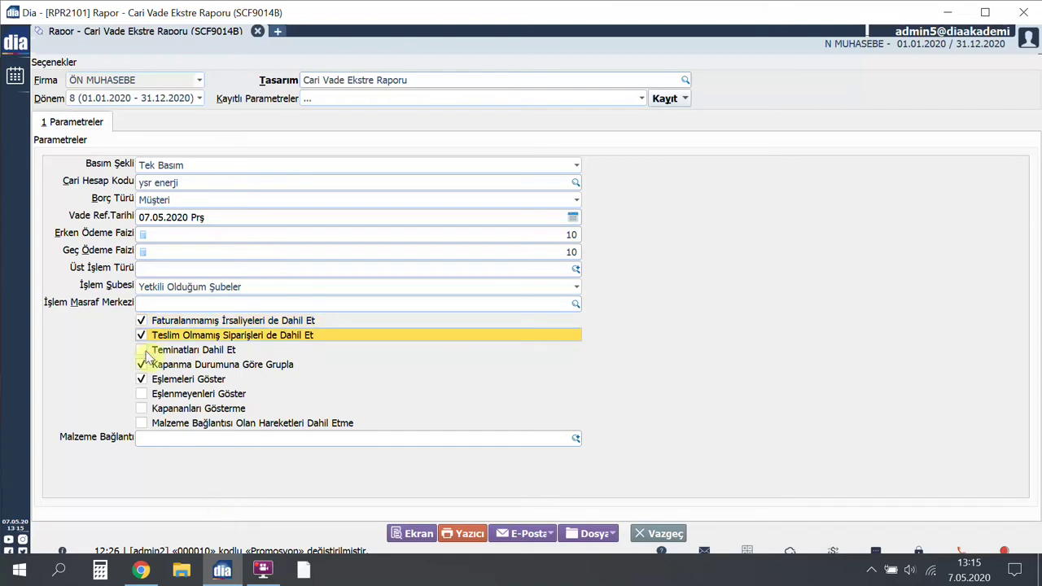
{"action": "left_click", "coordinate": [143, 351]}
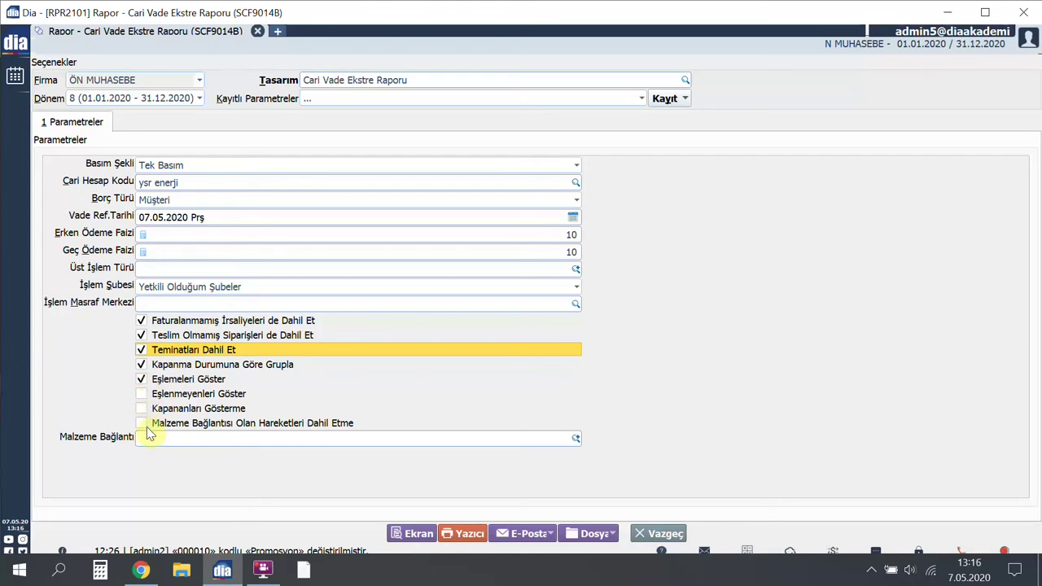
{"action": "left_click", "coordinate": [141, 379]}
{"action": "key", "text": "space"}
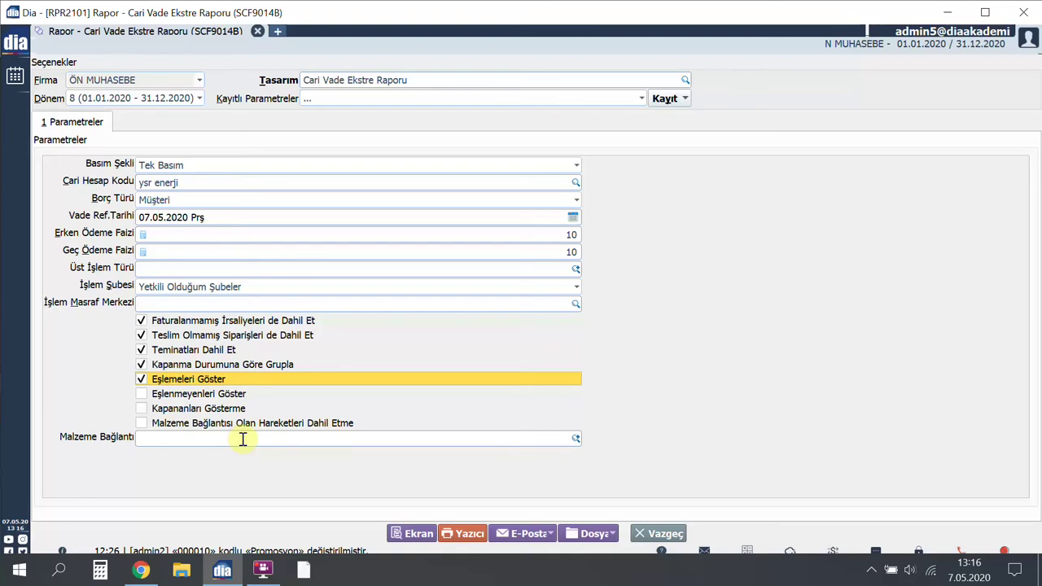
{"action": "left_click", "coordinate": [416, 534]}
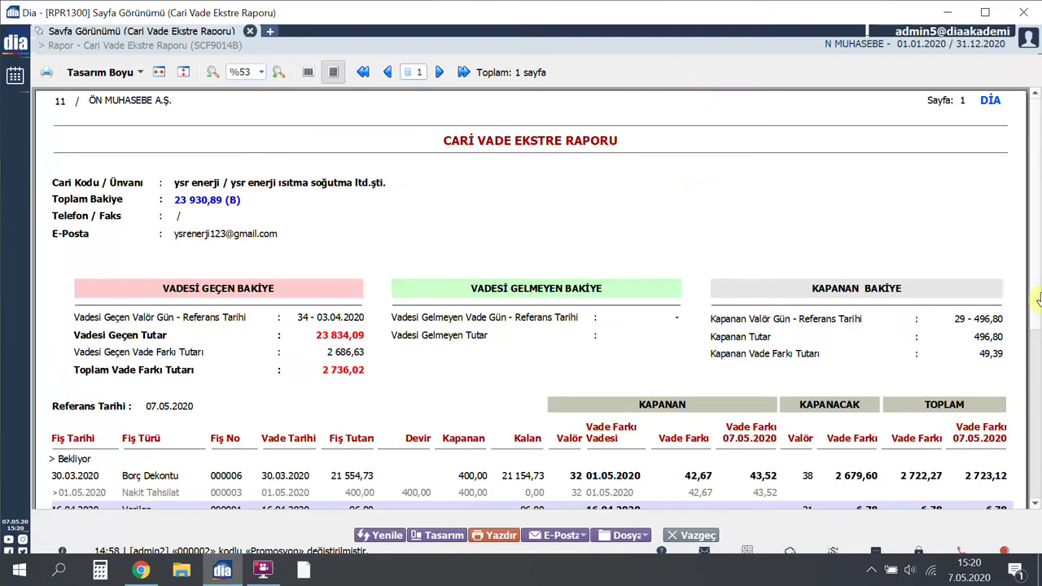
{"action": "scroll", "coordinate": [1038, 300], "scroll_direction": "down", "scroll_amount": 3}
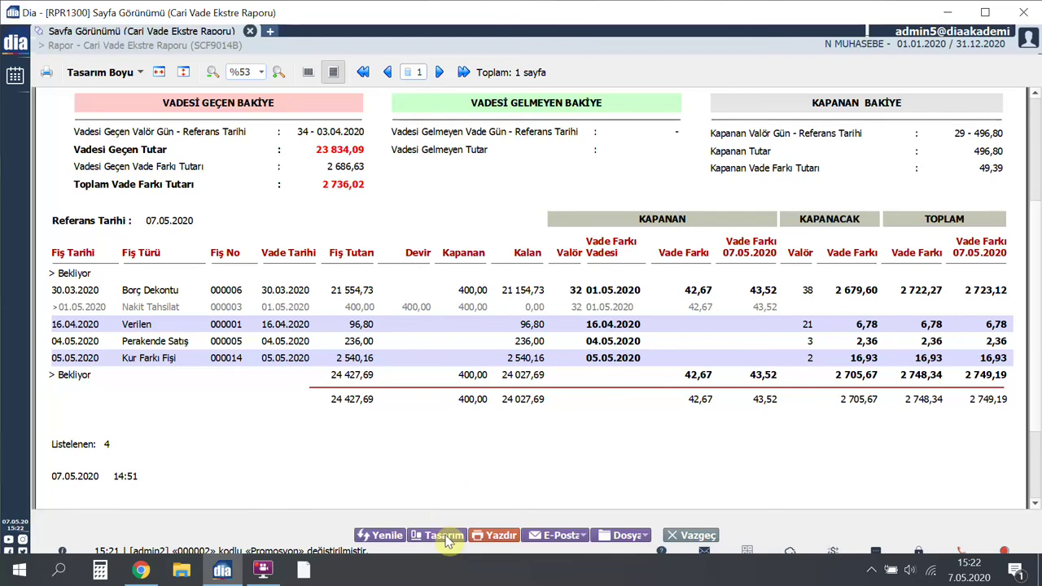
Step: Look at the report's print settings and its e-mail and file export formats, and close the preview without producing output
{"action": "left_click", "coordinate": [501, 535]}
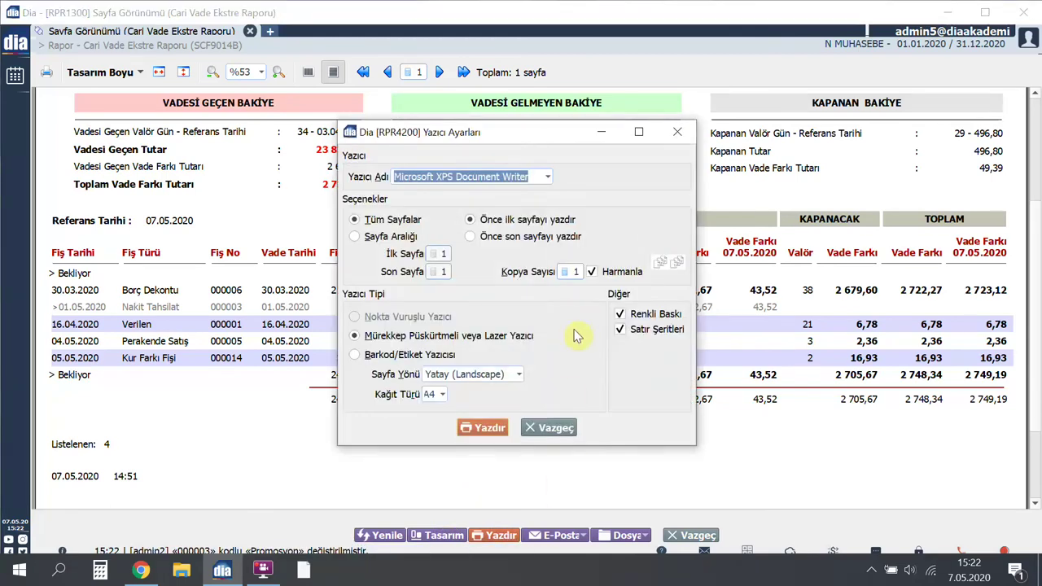
{"action": "left_click", "coordinate": [548, 428]}
{"action": "left_click", "coordinate": [557, 535]}
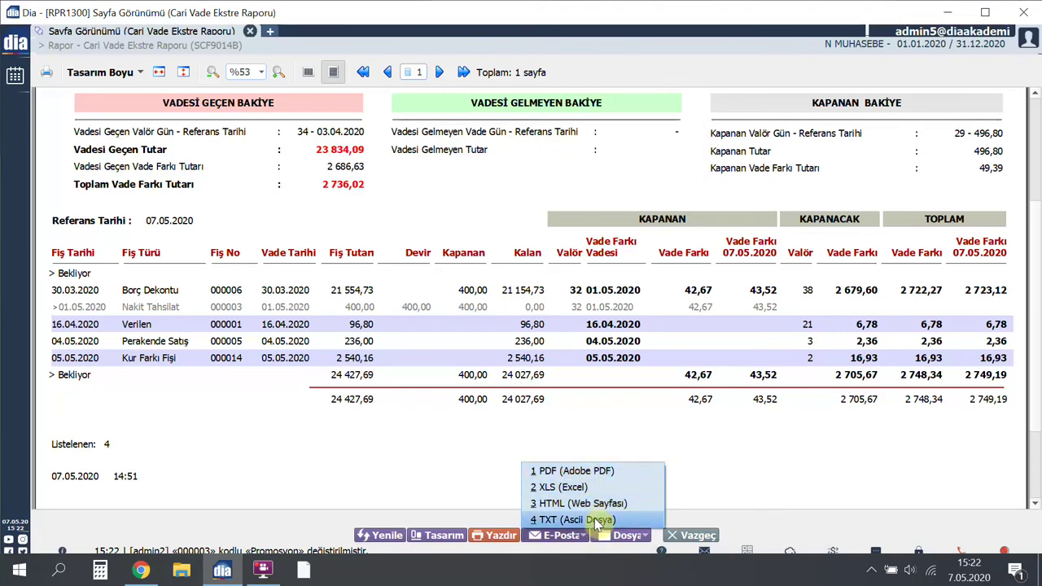
{"action": "left_click", "coordinate": [625, 537]}
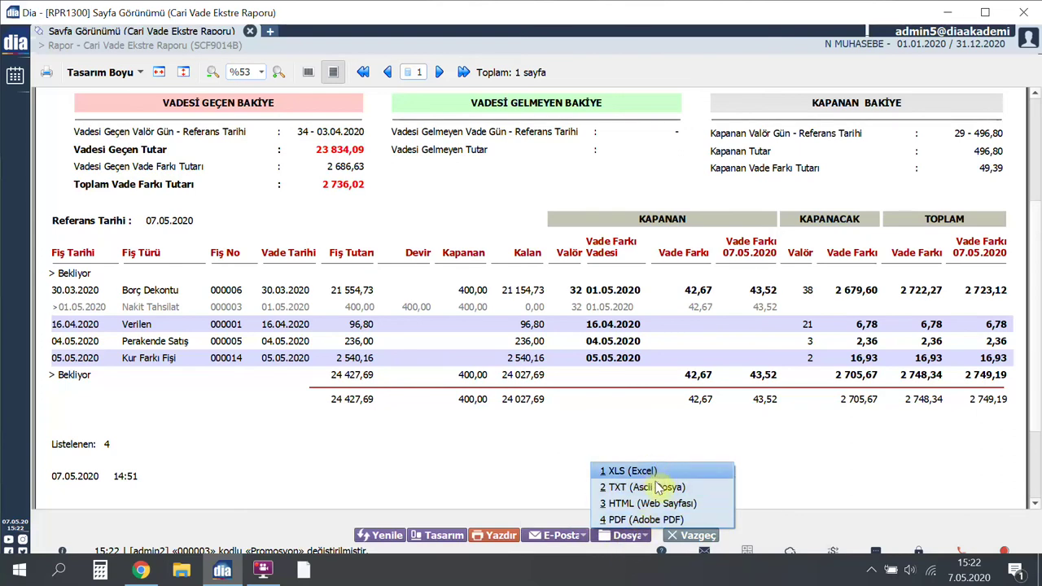
{"action": "left_click", "coordinate": [733, 530]}
{"action": "left_click", "coordinate": [702, 535]}
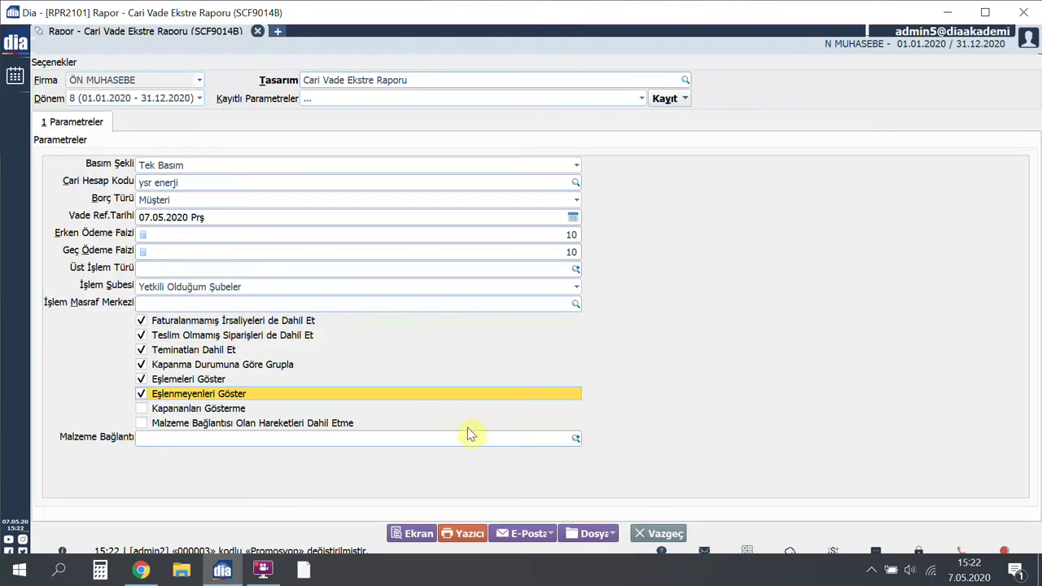
Step: Open the Cari Kart Vade Bakiye Raporu, keeping Borç Türü as Müşteri and İşlem Şubesi as Yetkili Olduğum Şubeler
{"action": "left_click", "coordinate": [13, 59]}
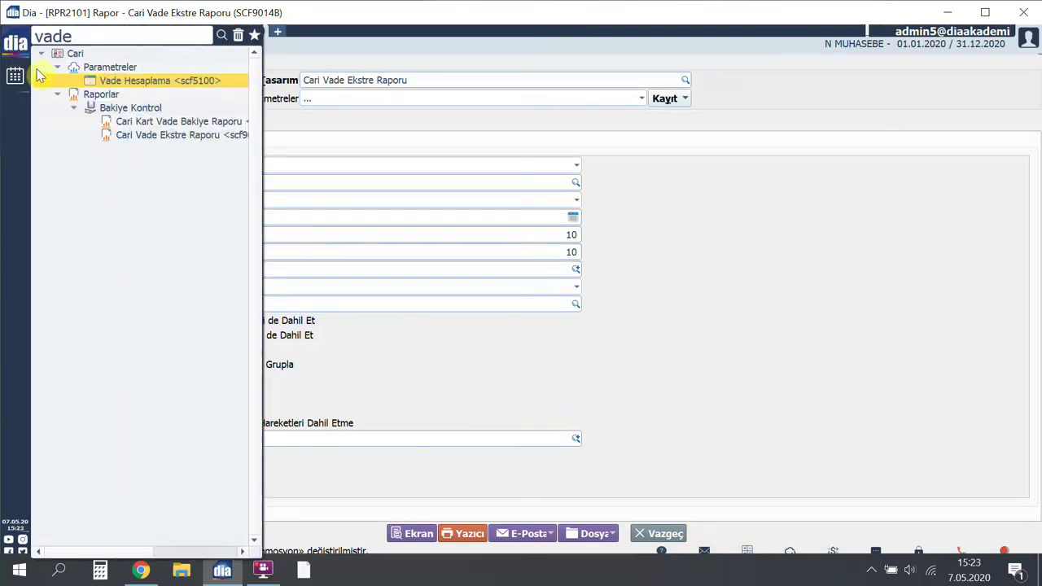
{"action": "left_click", "coordinate": [152, 128]}
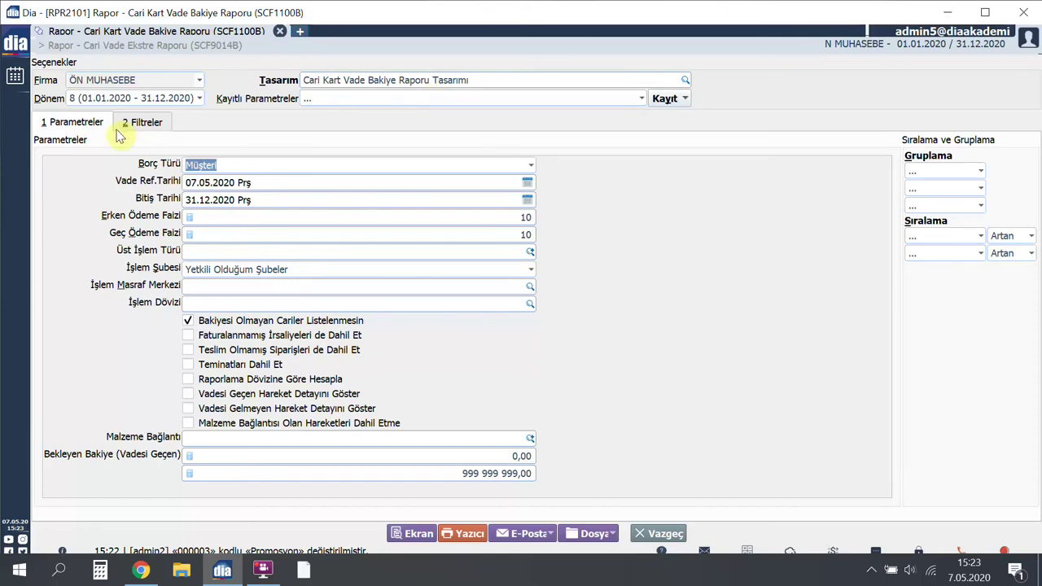
{"action": "left_click", "coordinate": [258, 165]}
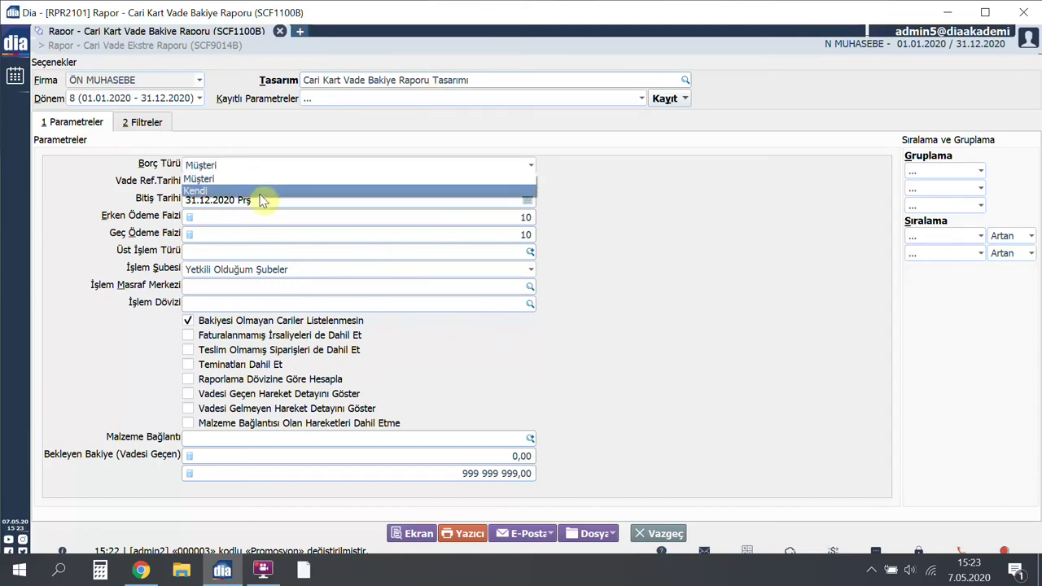
{"action": "left_click", "coordinate": [263, 178]}
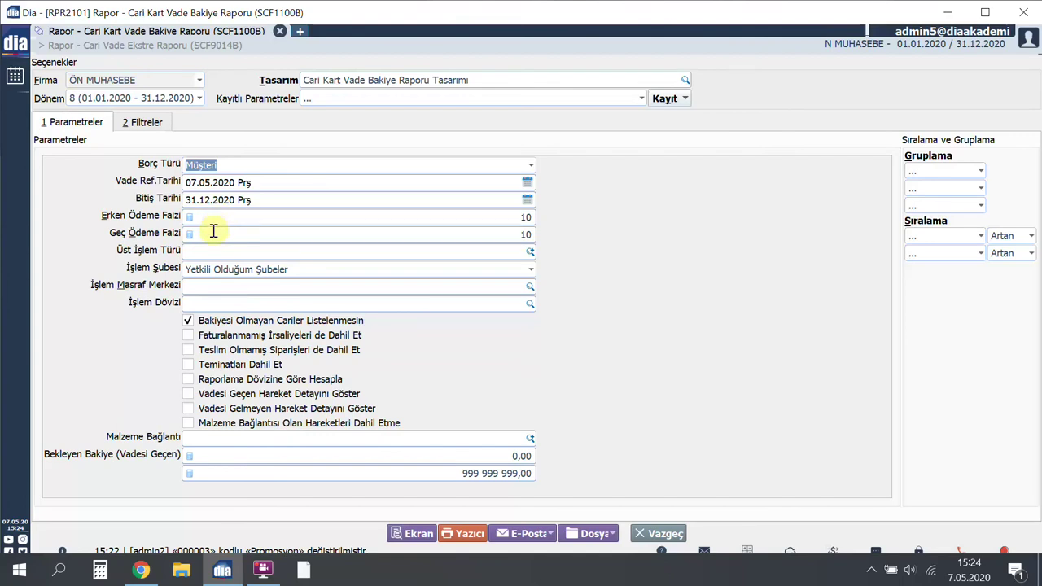
{"action": "left_click", "coordinate": [530, 269]}
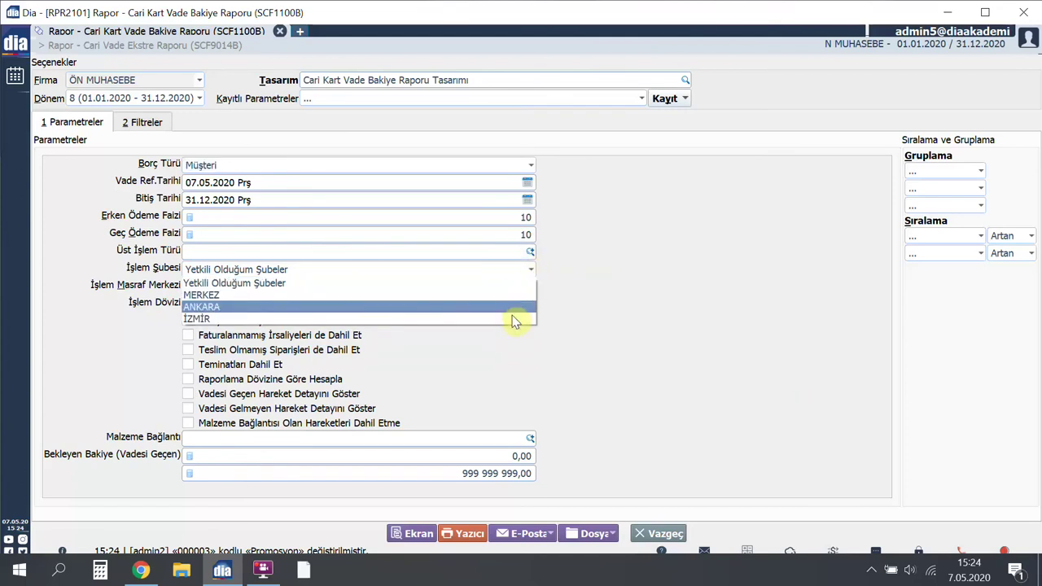
{"action": "left_click", "coordinate": [558, 269]}
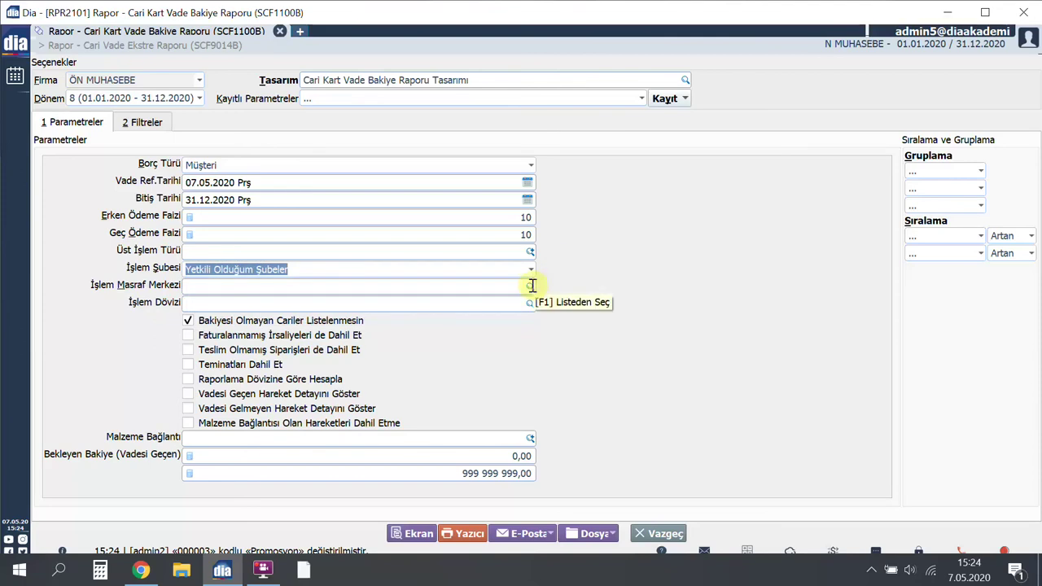
{"action": "key", "text": "Tab"}
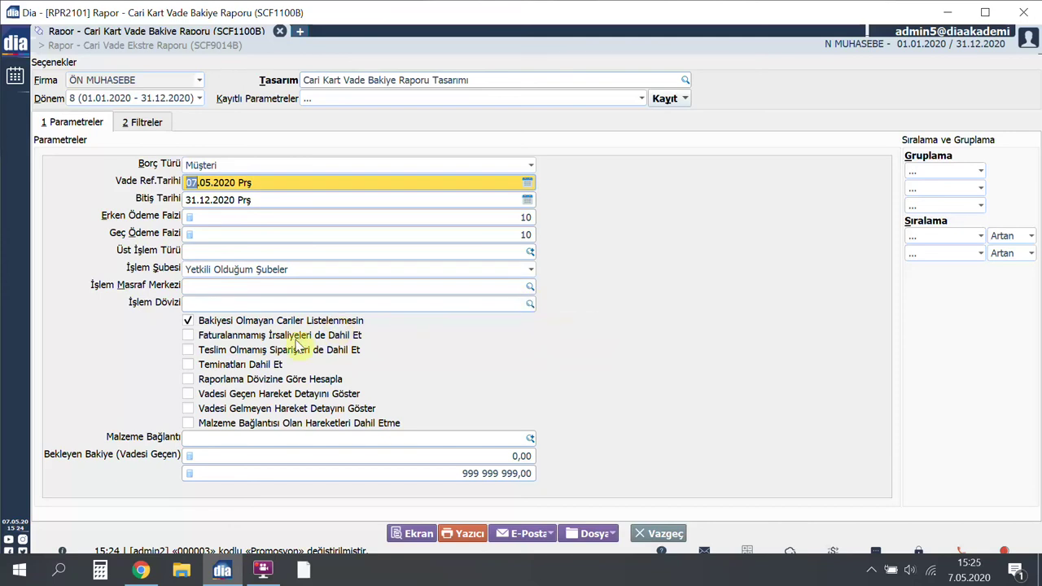
Step: Enable Faturalanmamış İrsaliyeleri, Teslim Olmamış Siparişleri and Teminatları Dahil Et, Raporlama Dövizine Göre Hesapla and Vadesi Geçen Hareket Detayını Göster
{"action": "left_click", "coordinate": [187, 336]}
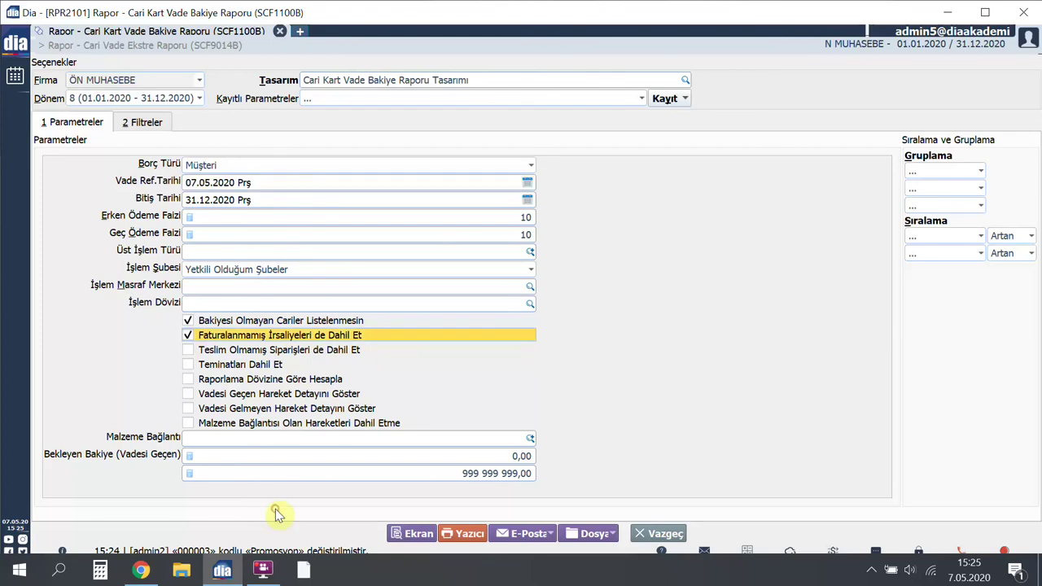
{"action": "left_click", "coordinate": [188, 350]}
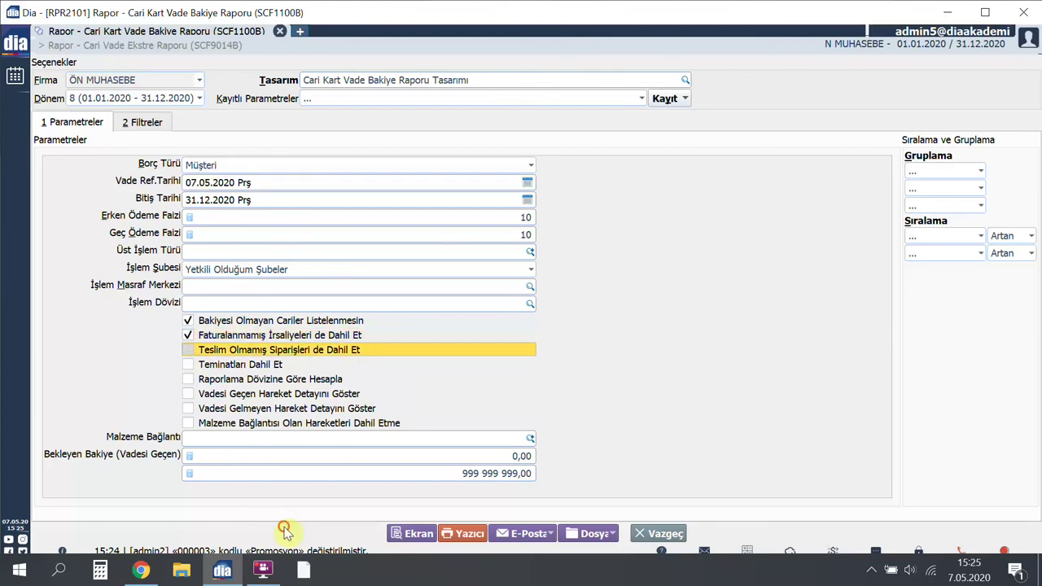
{"action": "left_click", "coordinate": [188, 364]}
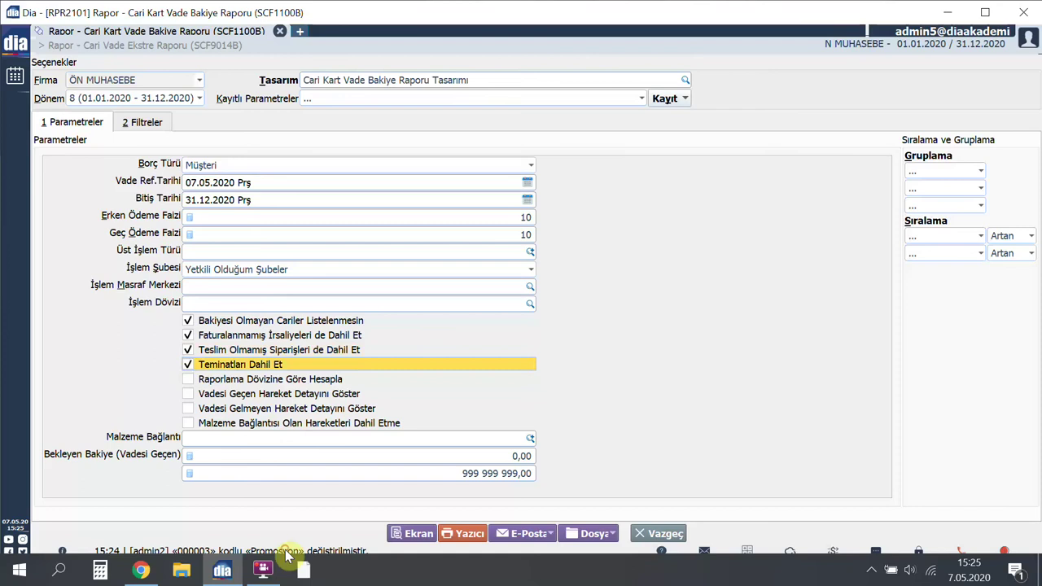
{"action": "left_click", "coordinate": [188, 380]}
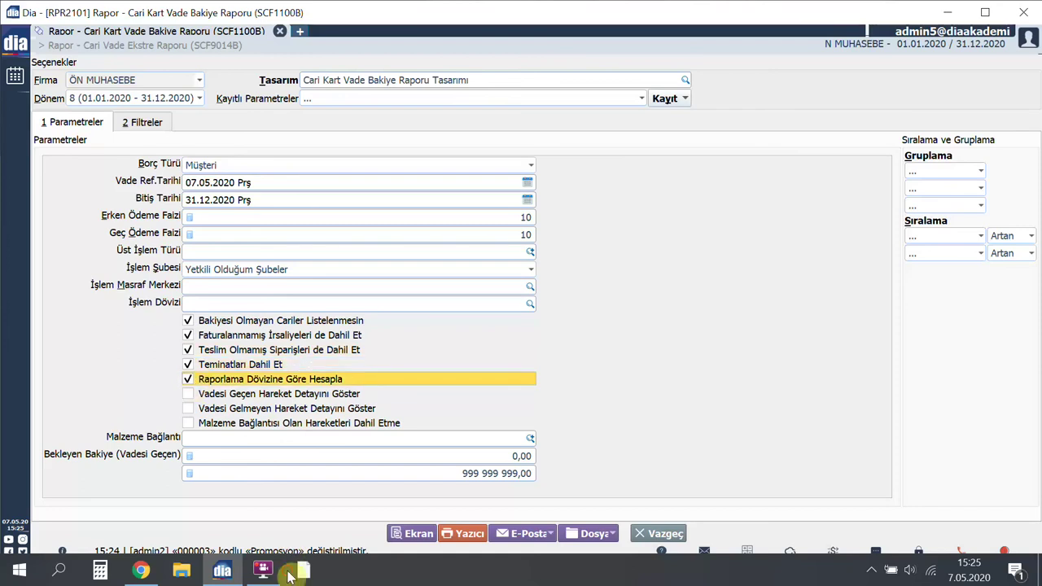
{"action": "left_click", "coordinate": [189, 396]}
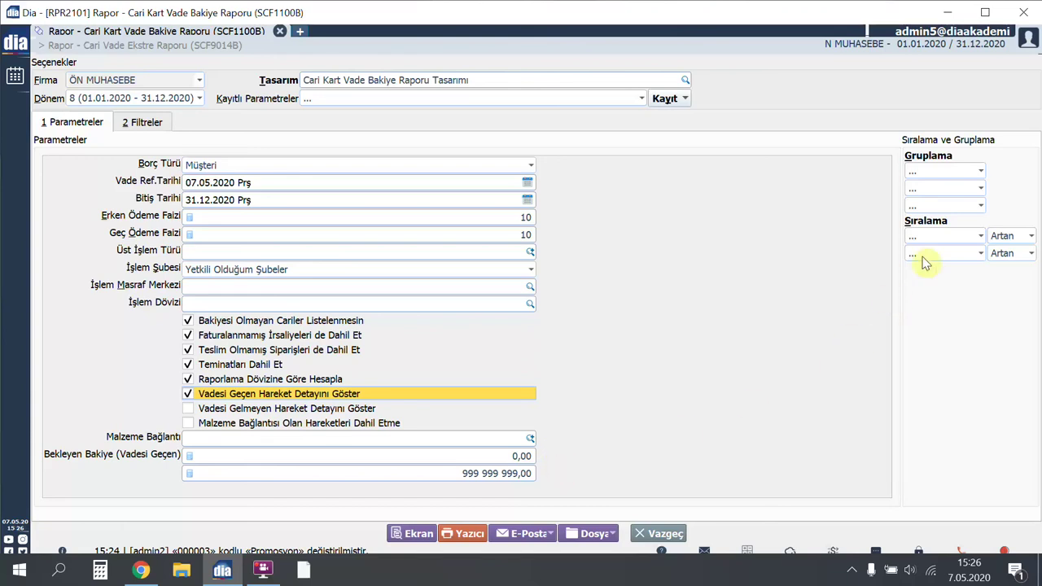
Step: Review the report's grouping fields, sorting fields and sort directions, and the filters available for it
{"action": "left_click", "coordinate": [981, 171]}
{"action": "scroll", "coordinate": [945, 236], "scroll_direction": "down", "scroll_amount": 2}
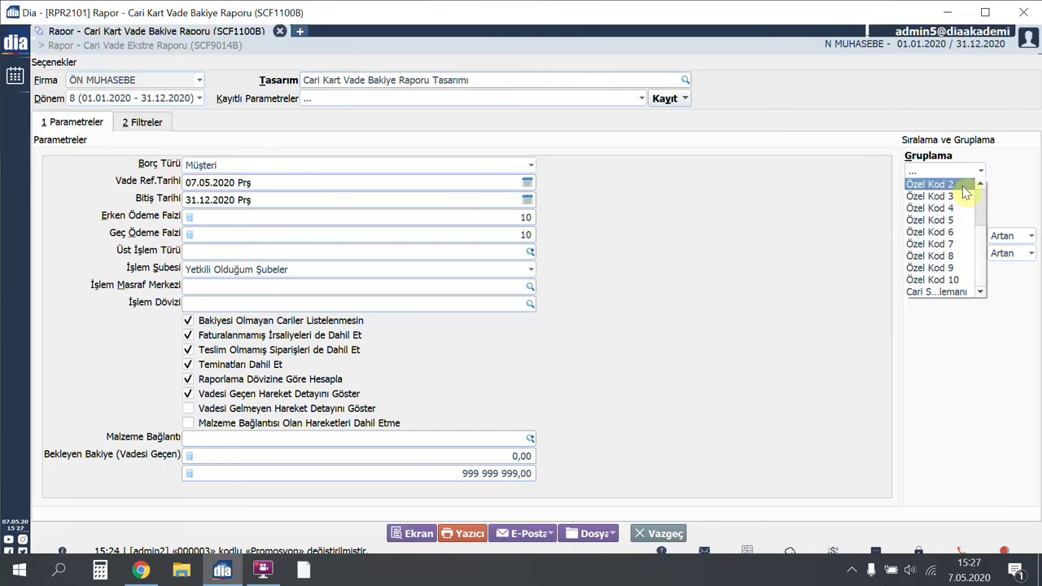
{"action": "left_click", "coordinate": [1007, 194]}
{"action": "left_click", "coordinate": [981, 237]}
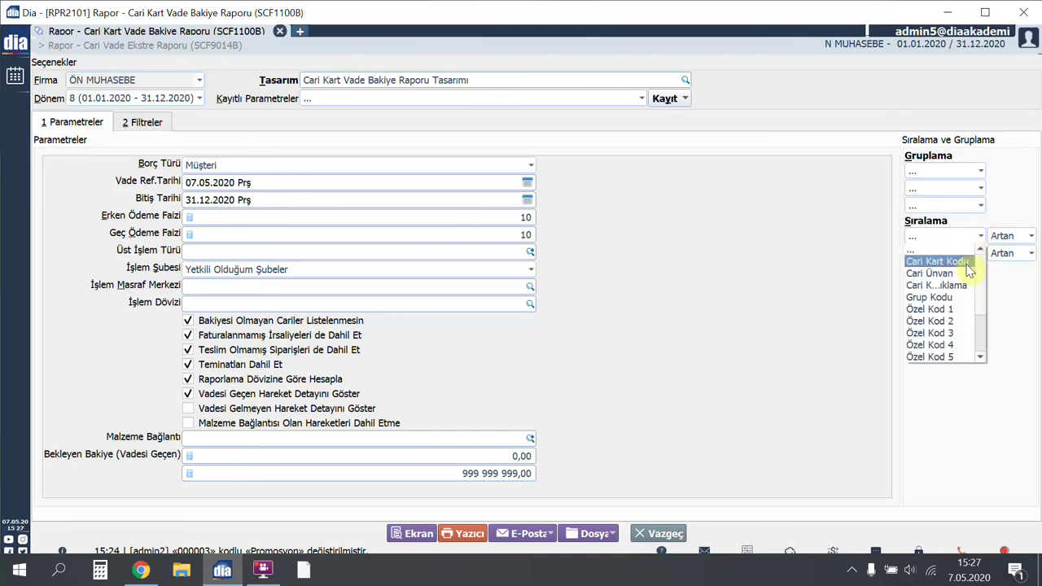
{"action": "left_click", "coordinate": [1014, 281]}
{"action": "left_click", "coordinate": [1028, 254]}
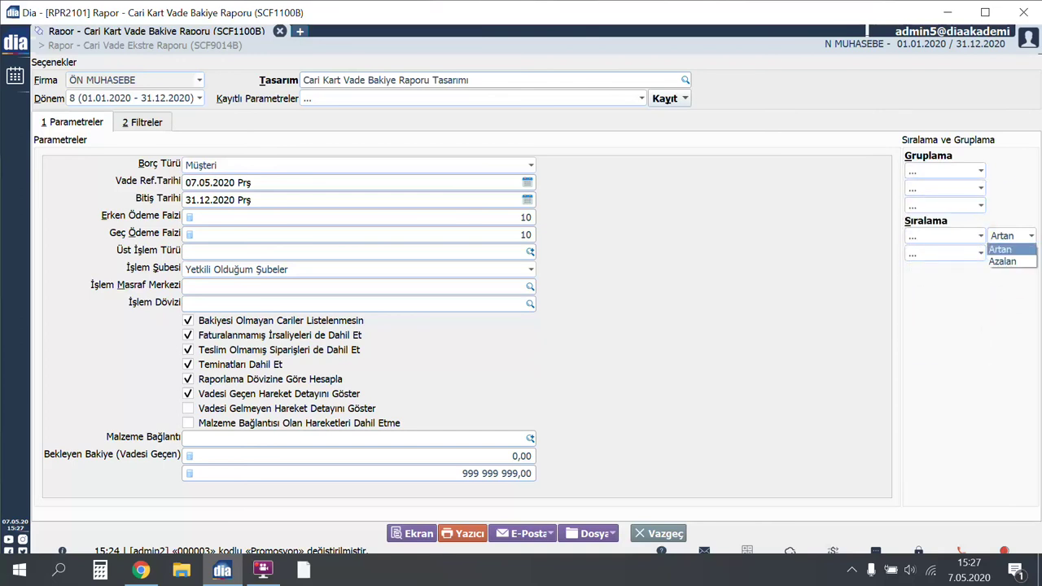
{"action": "left_click", "coordinate": [1003, 261]}
{"action": "left_click", "coordinate": [159, 125]}
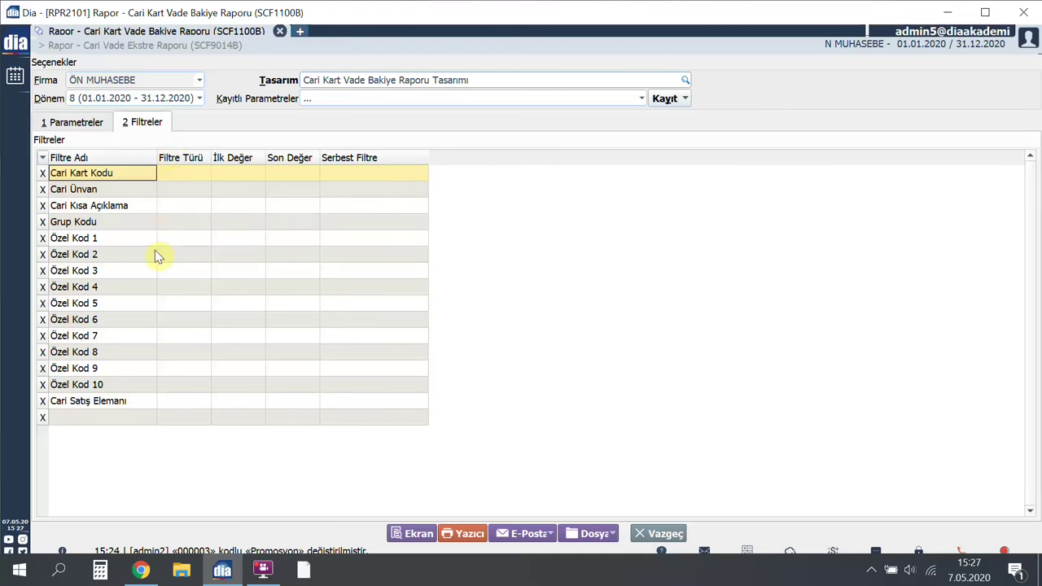
{"action": "left_click", "coordinate": [81, 123]}
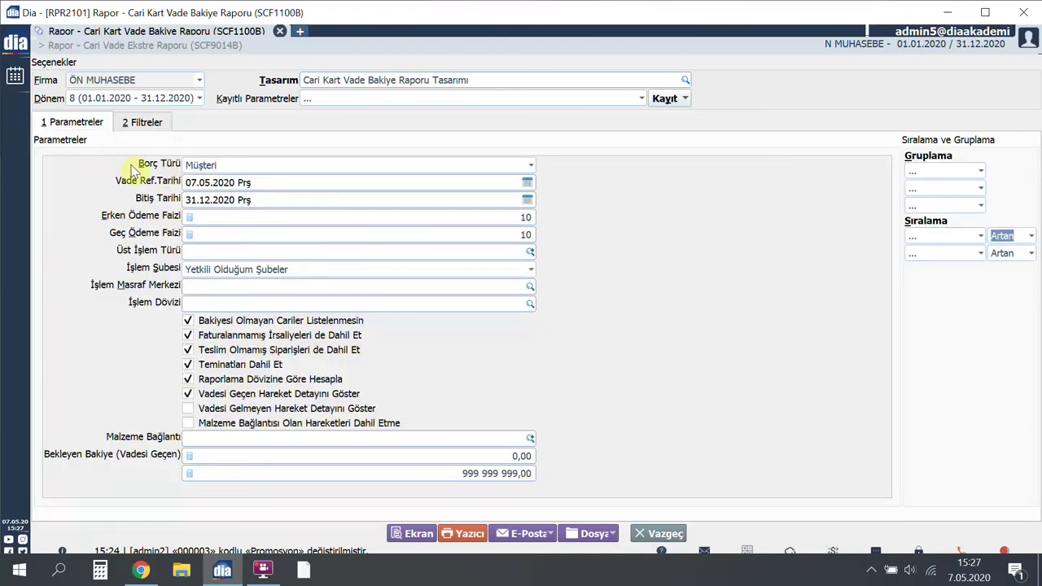